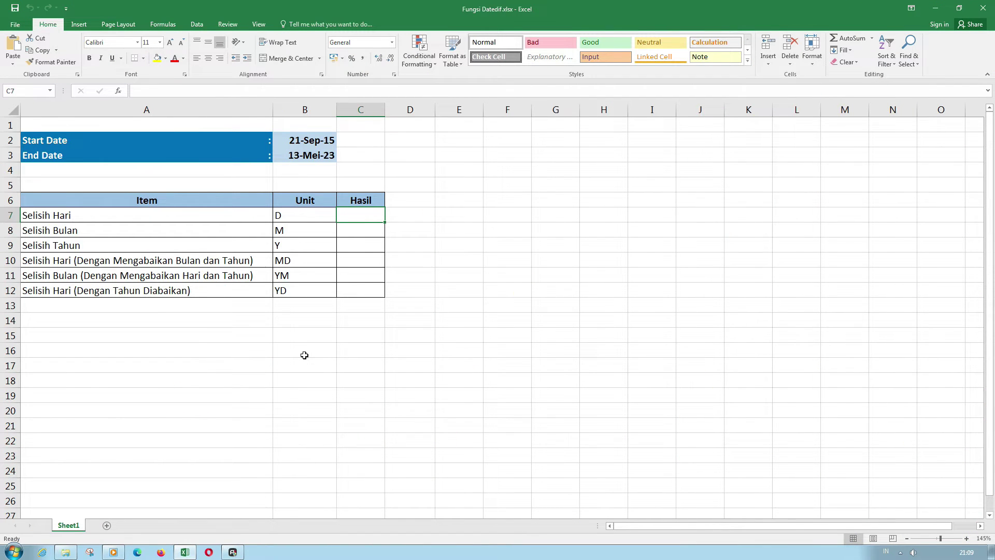
type("=date")
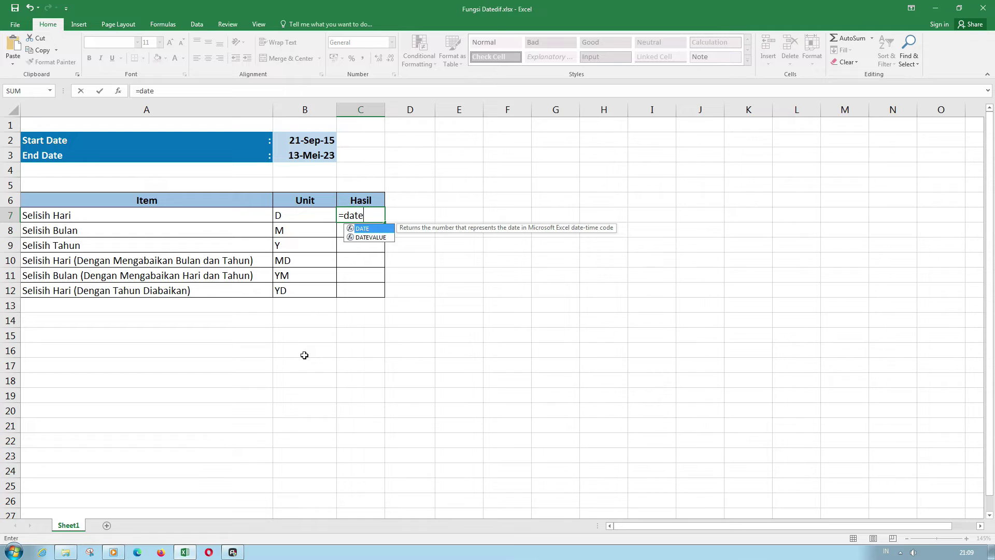
type("dif")
key("Tab")
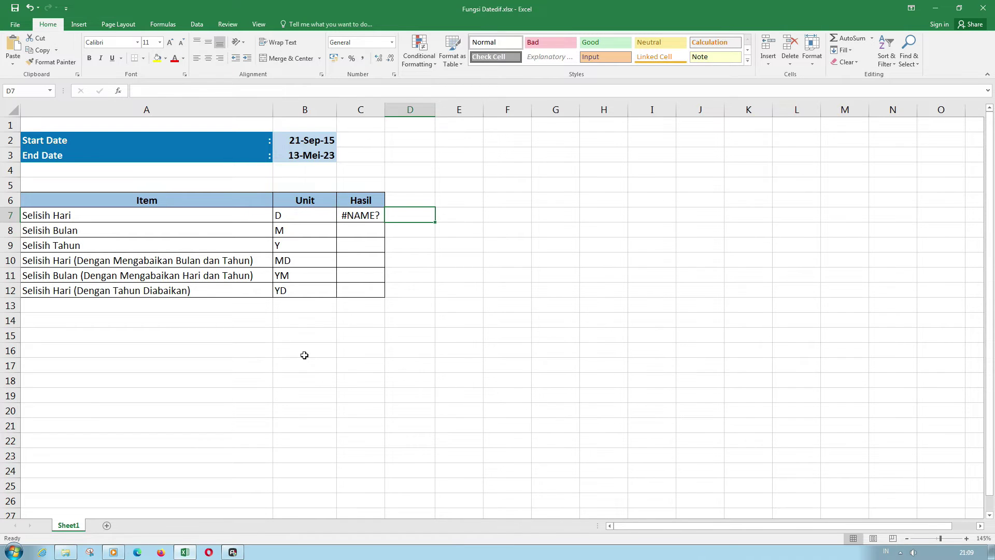
key("Left")
type("=")
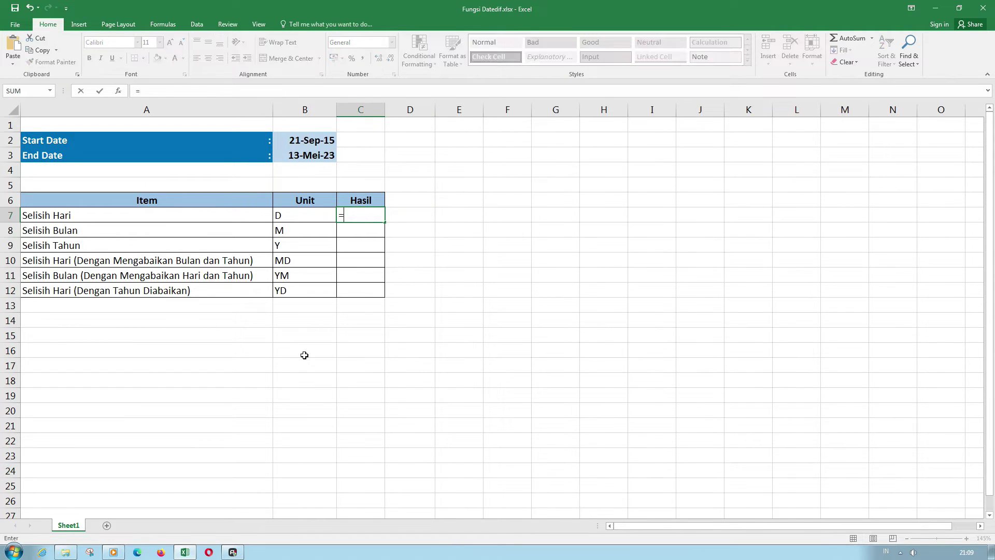
type("datedif(")
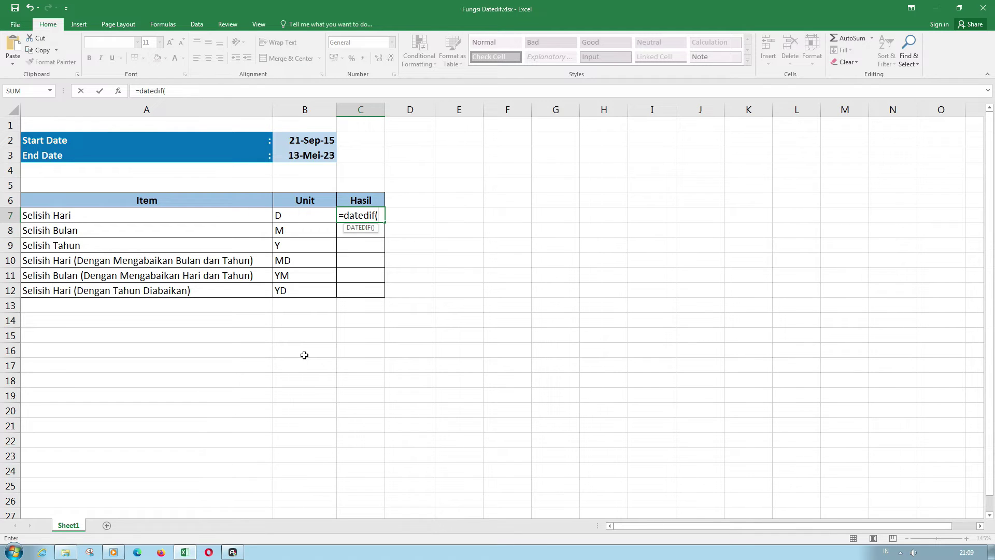
type(")")
key("Escape")
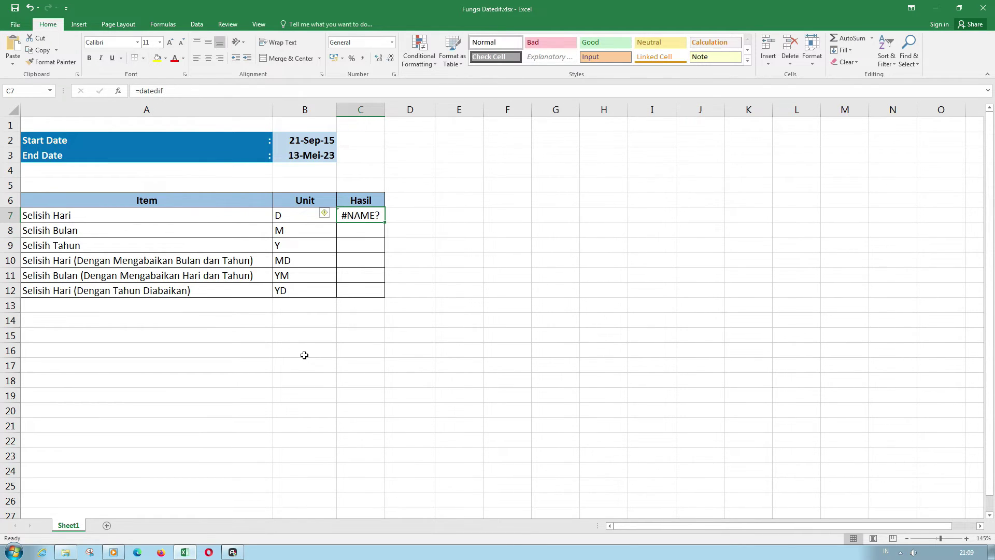
key("Delete")
Step: Examine the start and end date cells above the results table, ending on the Hasil cell for Selisih Hari
key("Up")
key("Left")
key("Up")
key("Up")
key("Up")
key("Up")
key("Down")
key("Down")
key("Down")
key("Down")
key("Down")
key("Right")
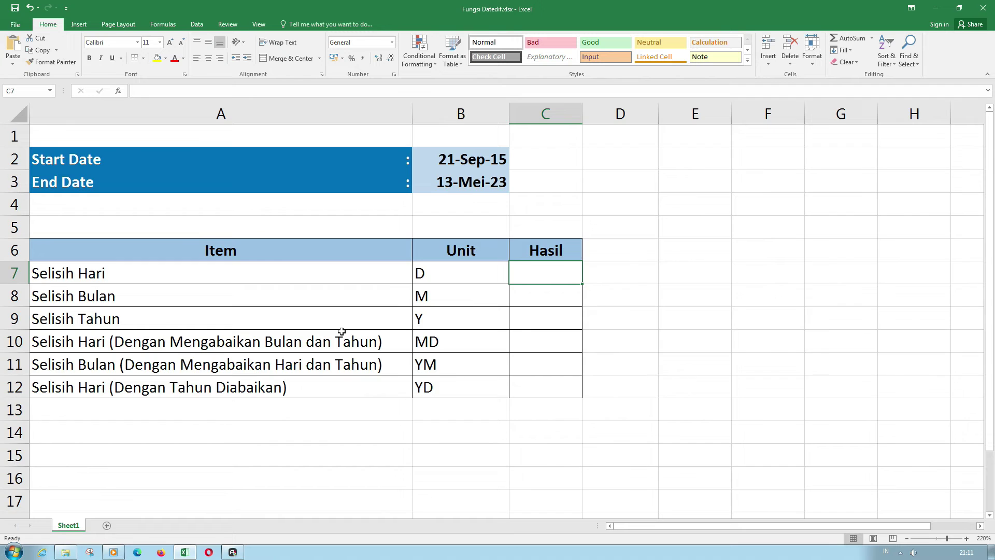
Step: Enlarge the sheet view to 250% and widen the Hasil column slightly
scroll(342, 331, "up", 3)
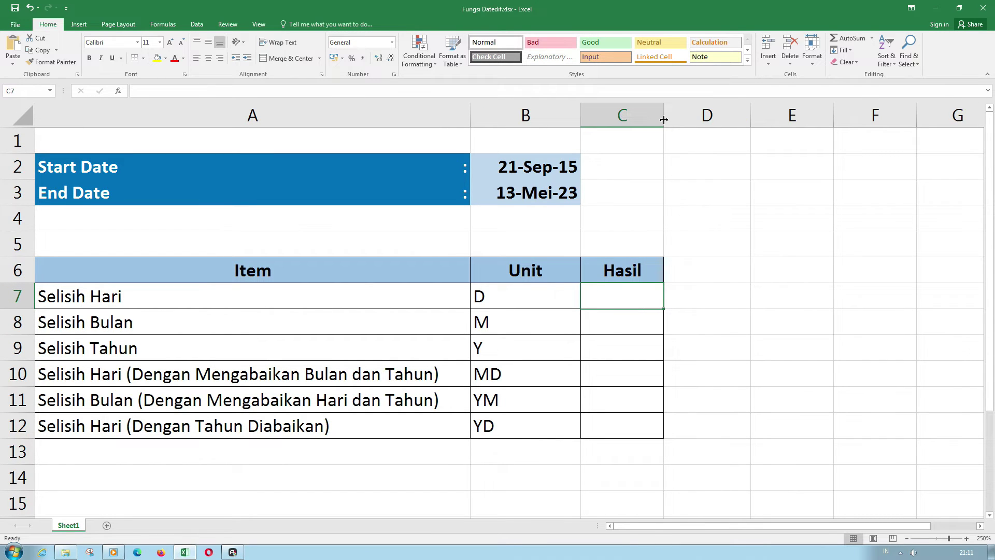
left_click_drag(664, 115, 676, 115)
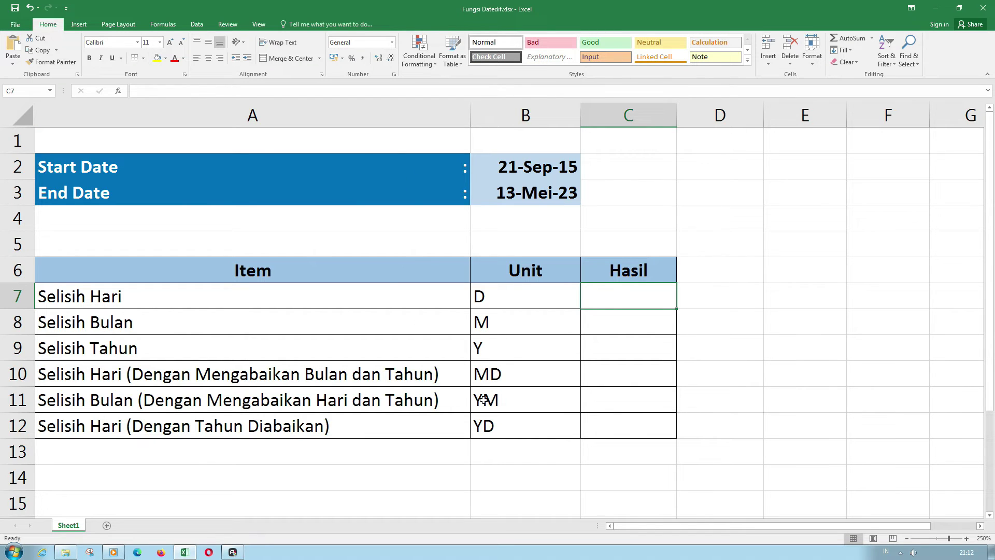
left_click(533, 172)
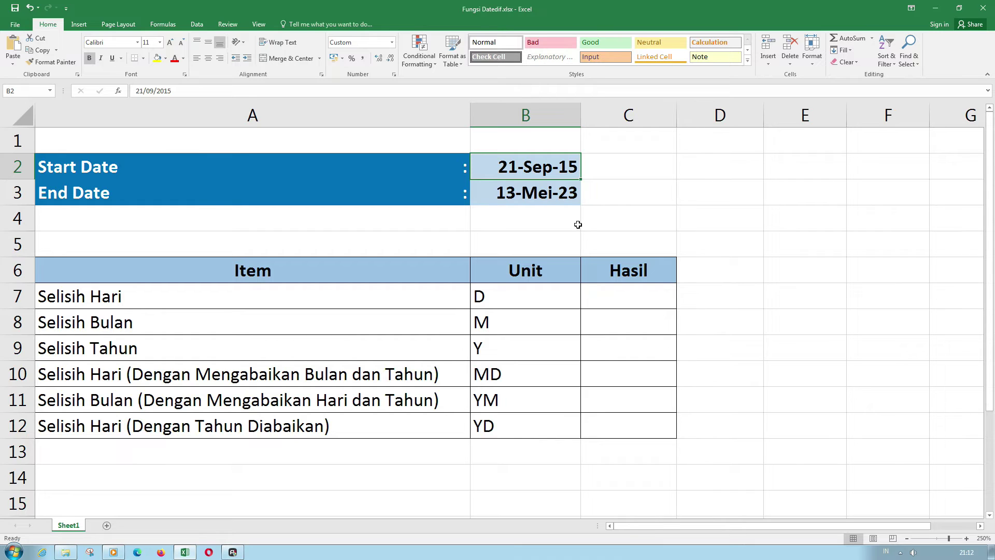
left_click(555, 192)
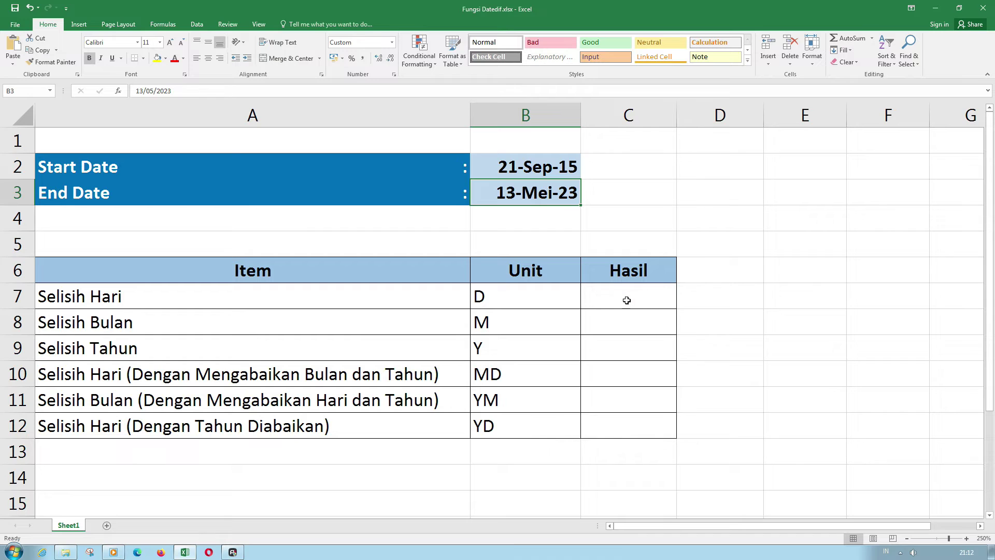
left_click_drag(186, 295, 527, 294)
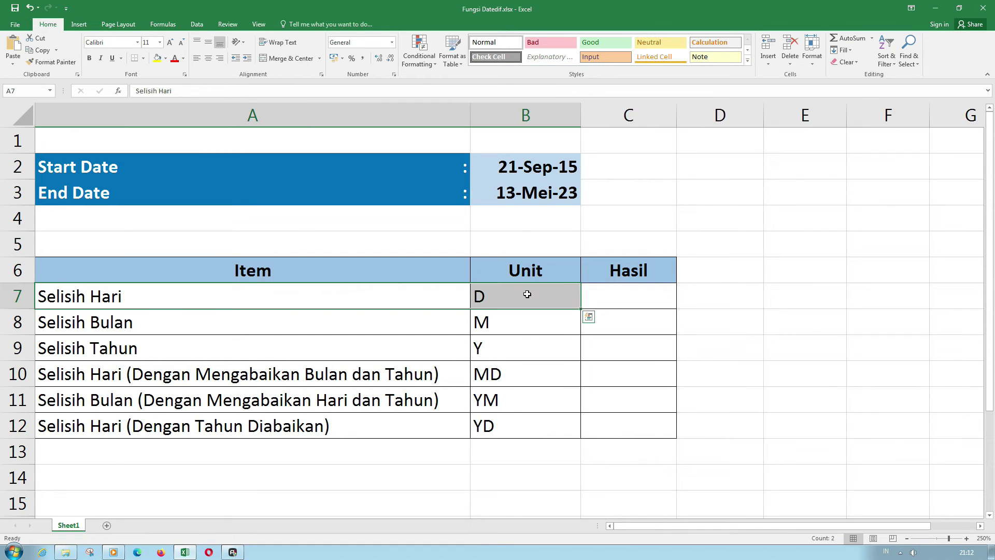
left_click(527, 294)
left_click(433, 296)
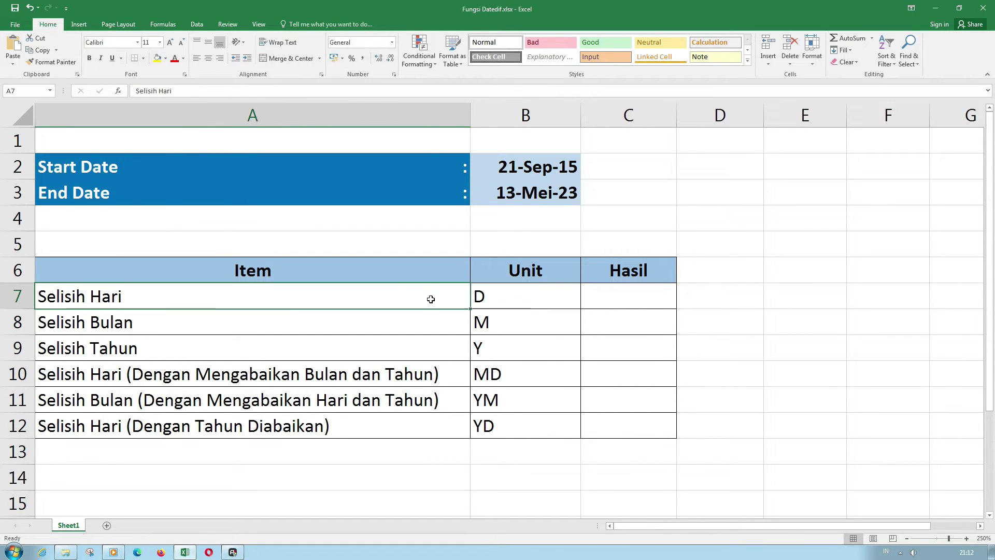
Step: Calculate Selisih Hari in C7 with the formula =datedif(B2;B3;"D")
left_click(644, 299)
type("=dat")
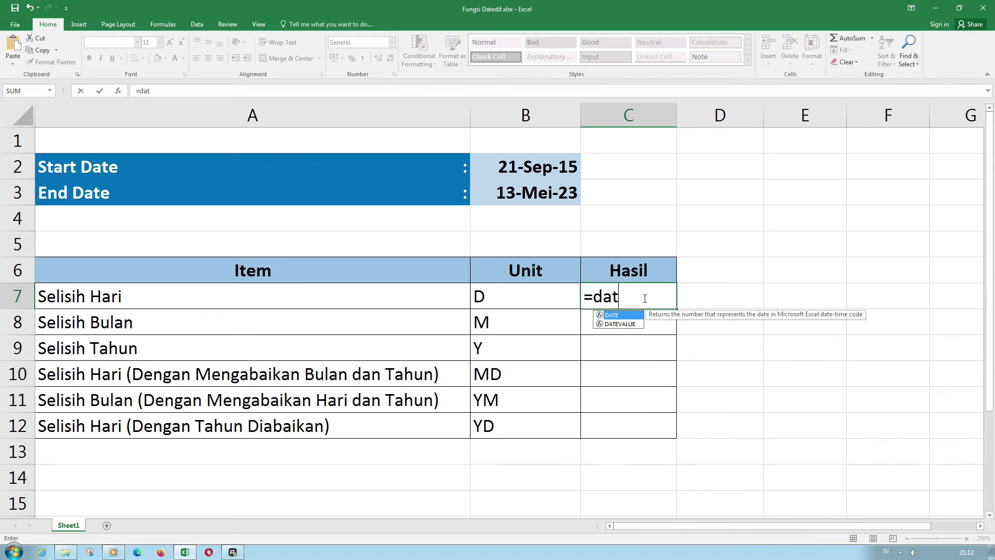
type("edif(")
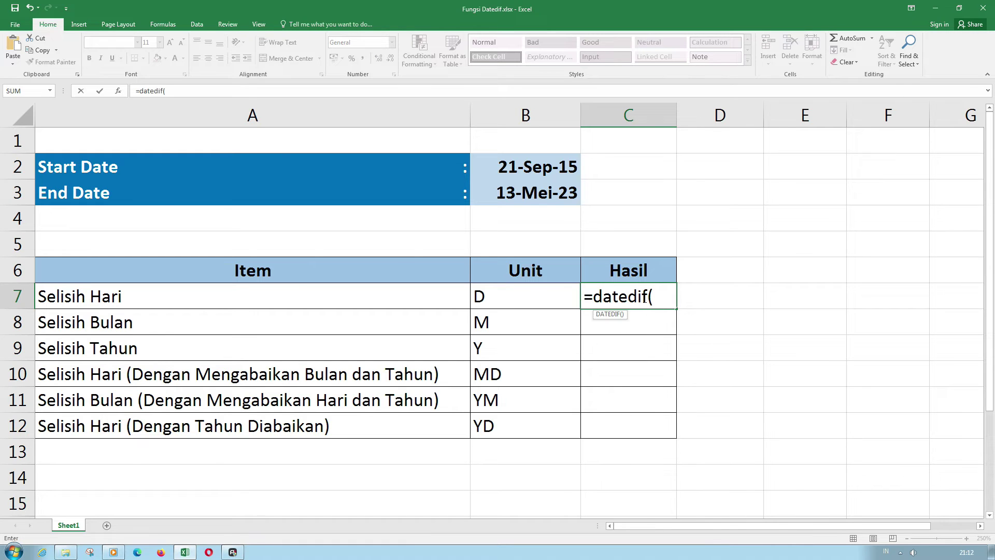
left_click(526, 165)
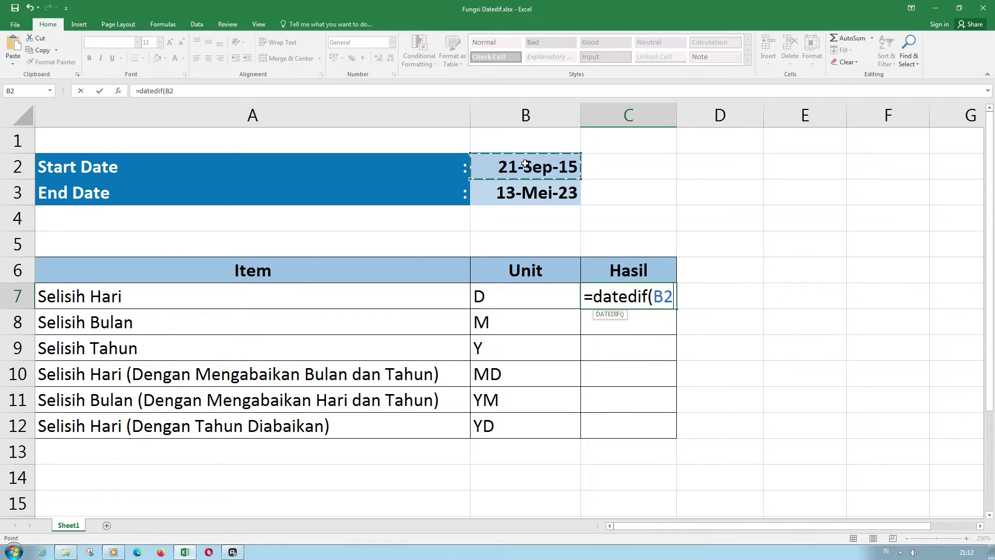
type(";")
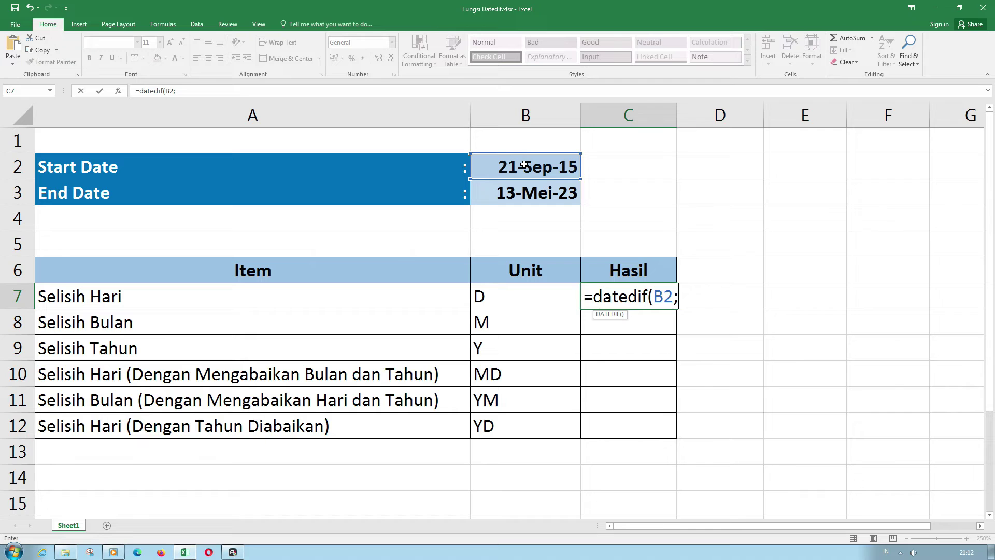
left_click(524, 191)
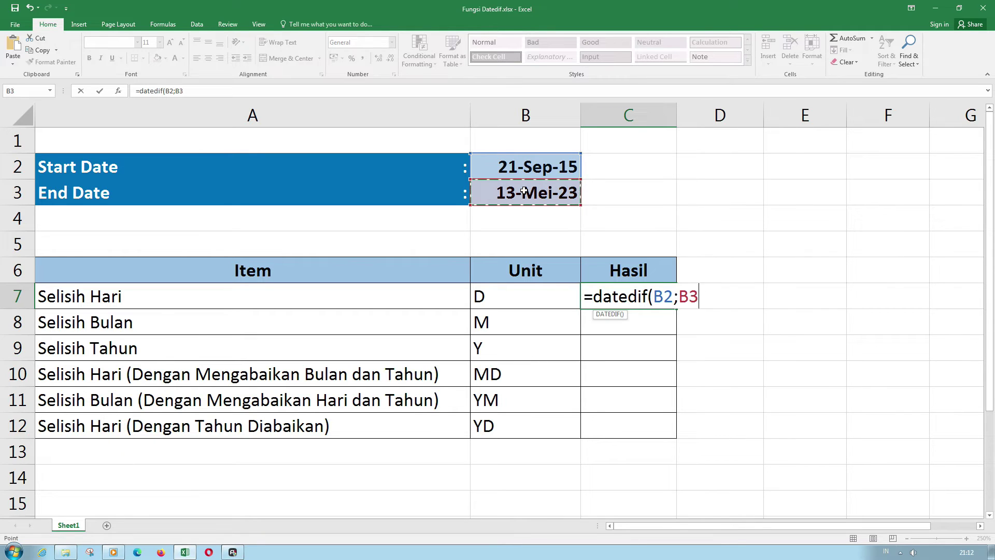
type(";")
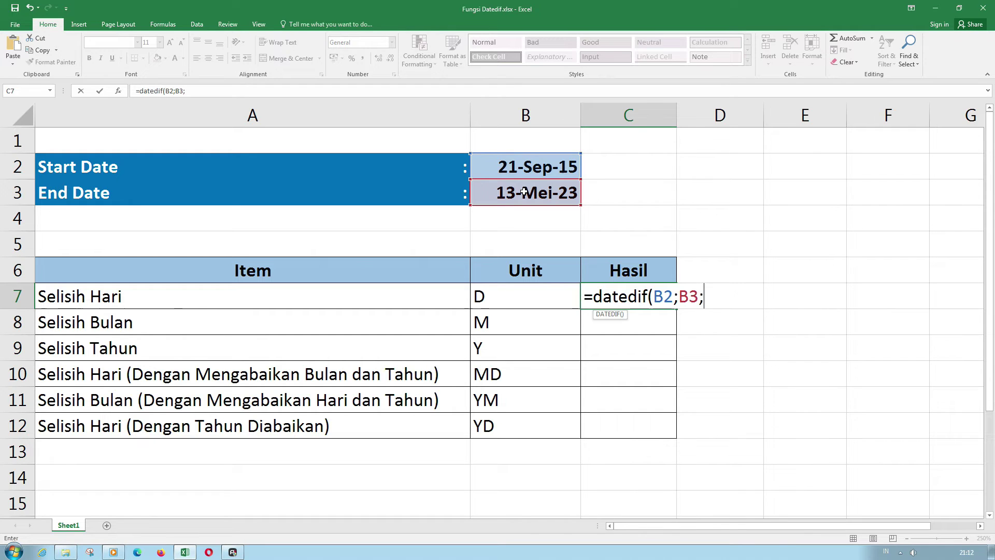
type("\"D\")")
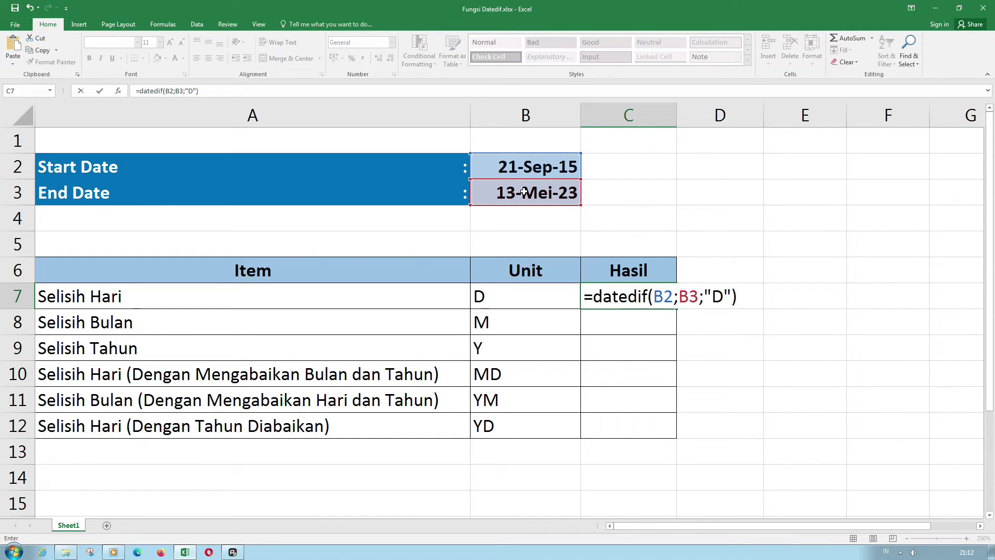
key("Return")
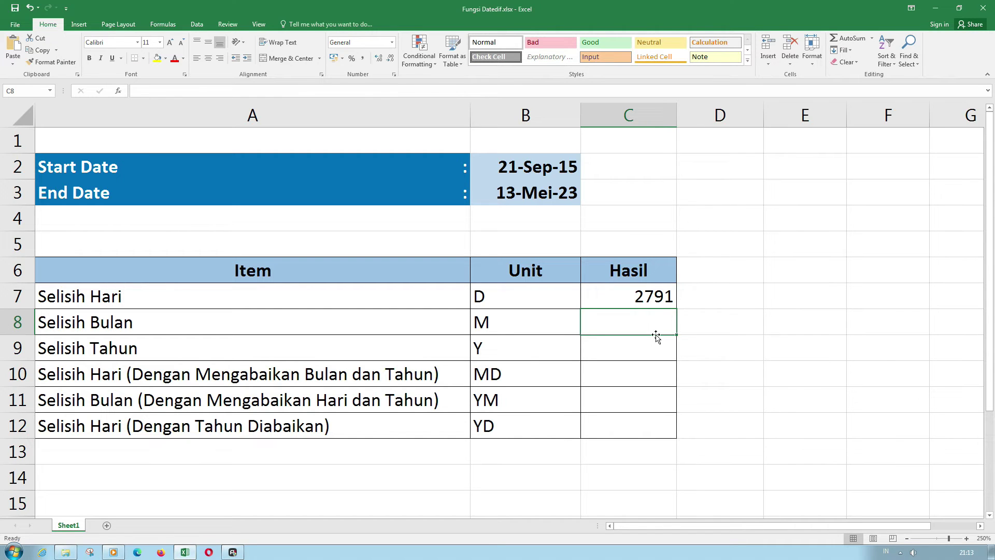
Step: Calculate Selisih Bulan in C8 with the formula =datedif(B2;B3;"M")
type("=da")
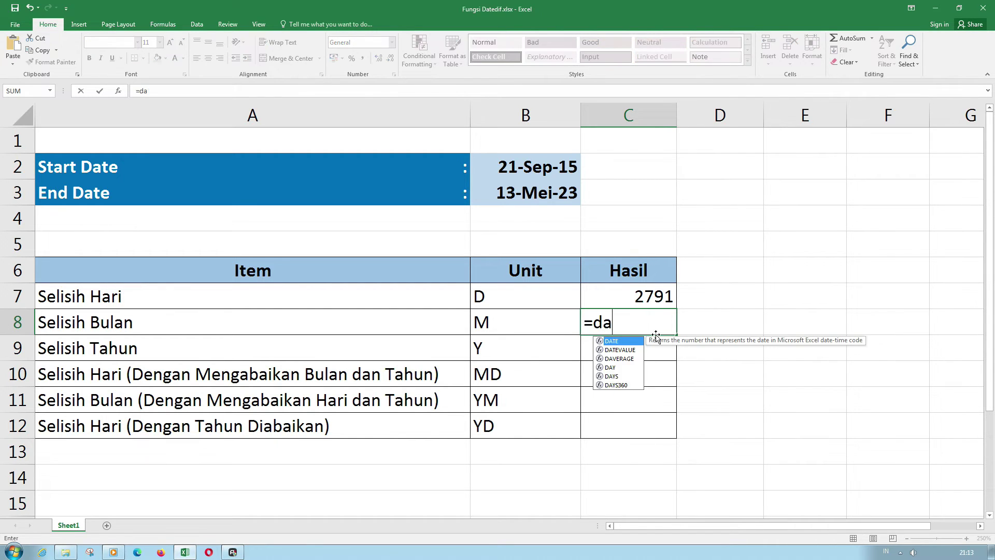
type("tedif(")
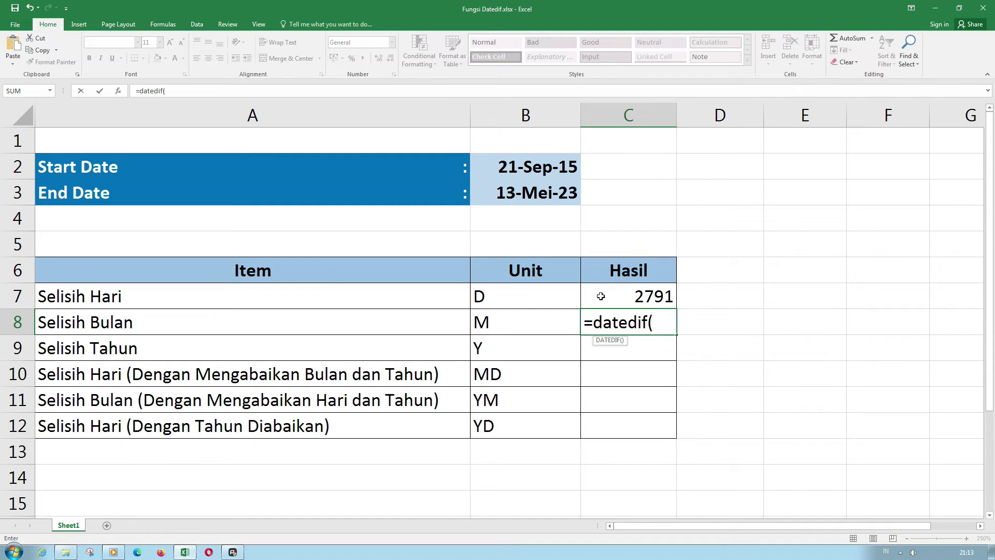
left_click(544, 171)
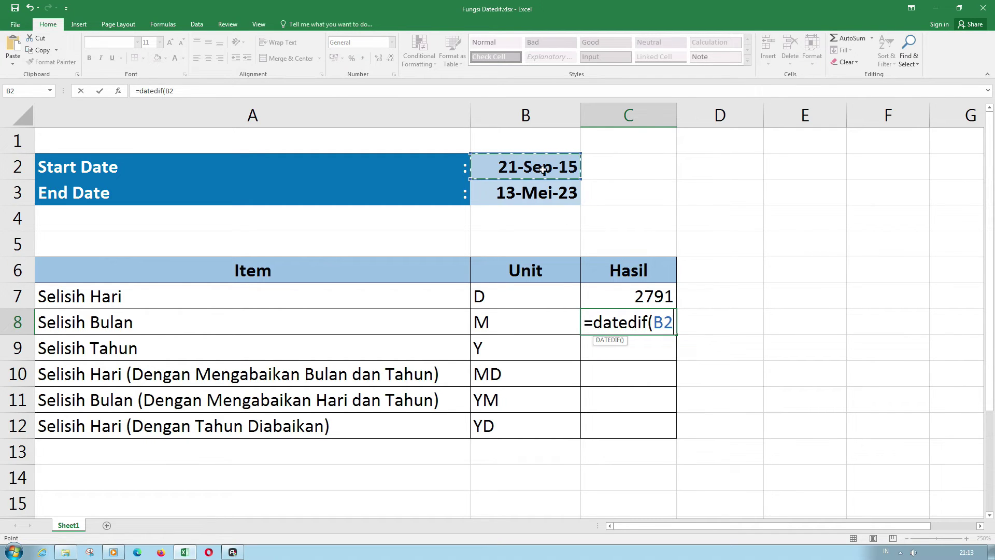
type(";")
left_click(543, 193)
type(";")
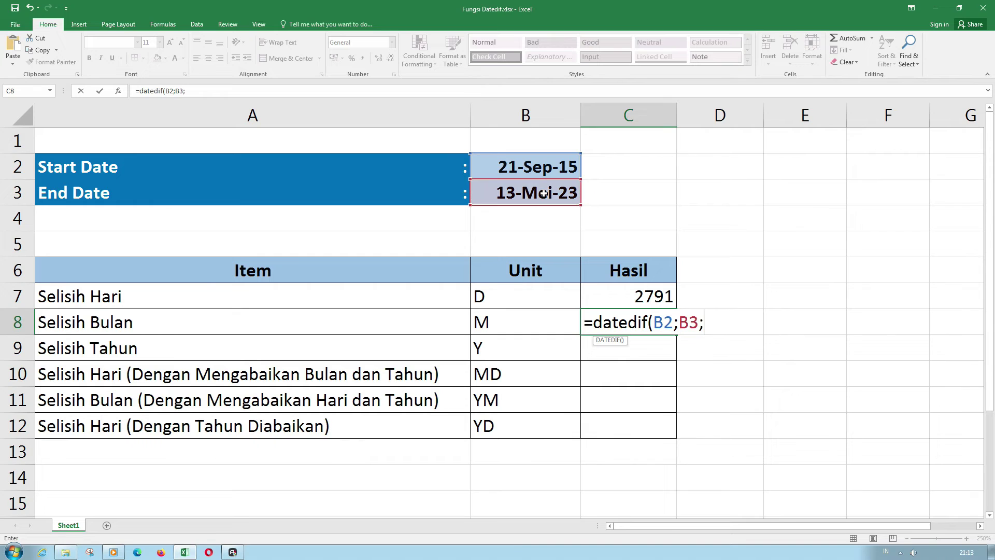
type("\"M\")")
key("Return")
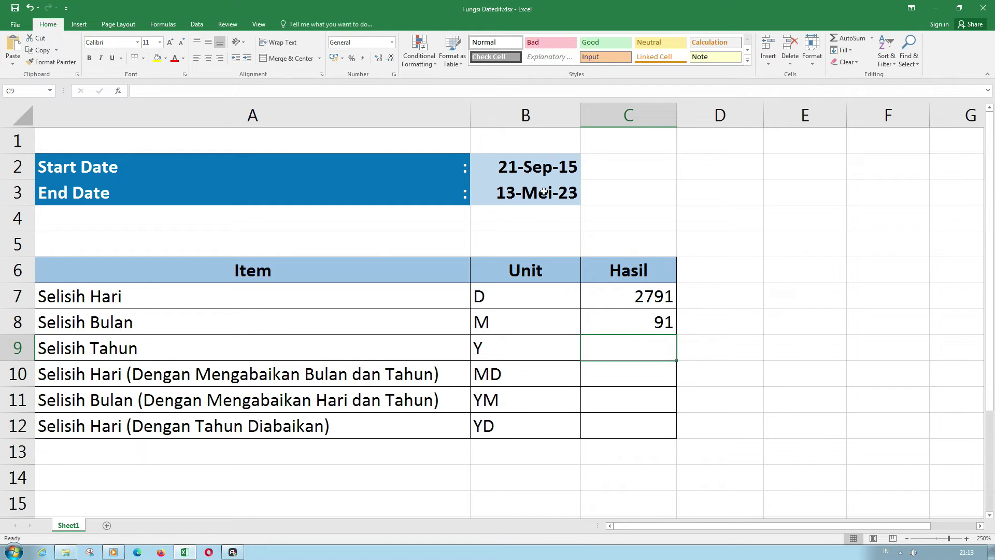
Step: Calculate Selisih Tahun in C9 with the formula =datedif(B2;B3;"Y")
type("=")
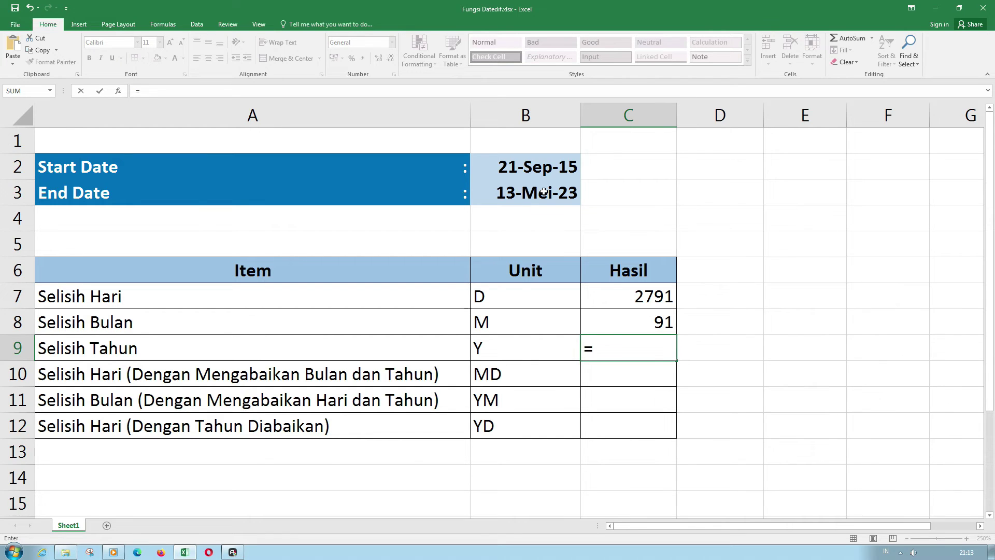
type("datedif")
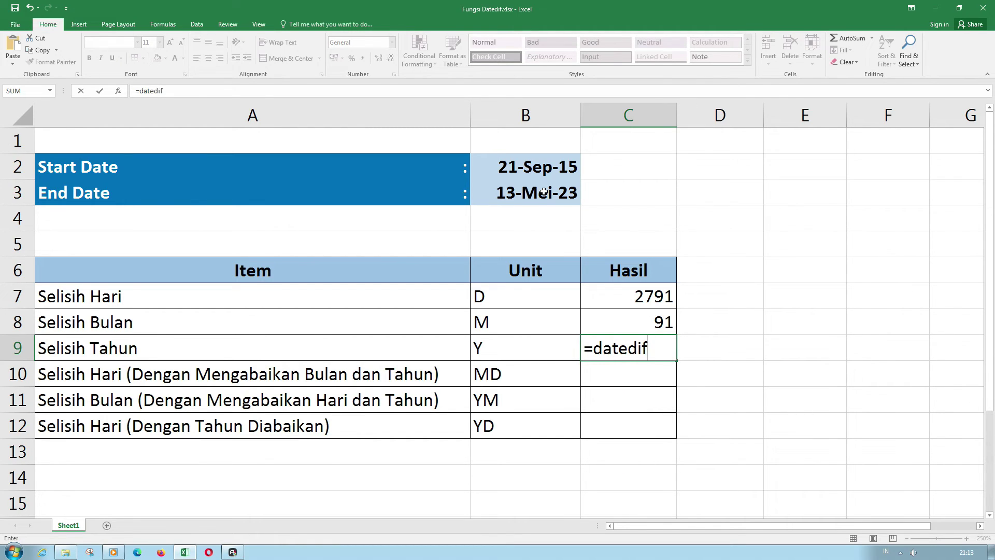
type("(")
left_click(525, 172)
type(";")
left_click(531, 195)
type(";\"")
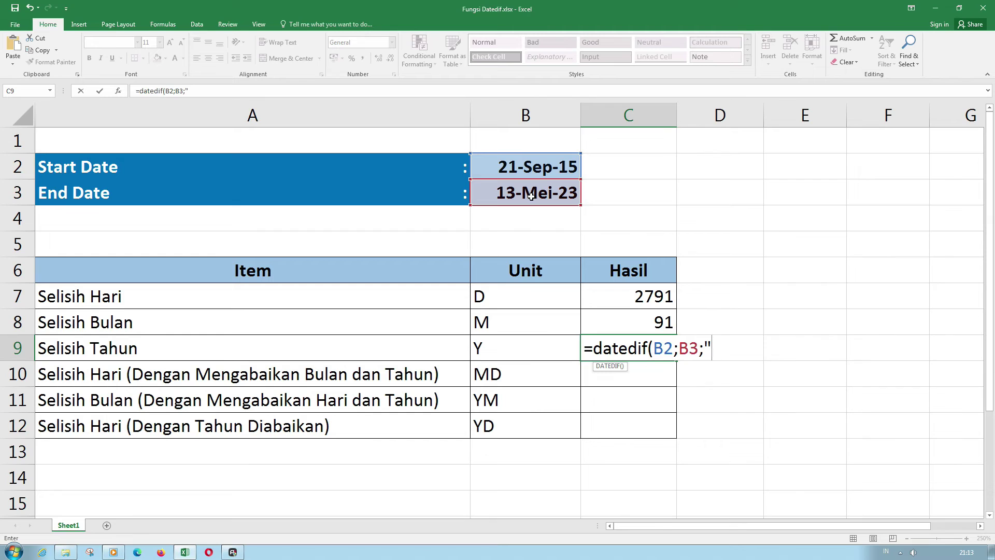
type("Y\")")
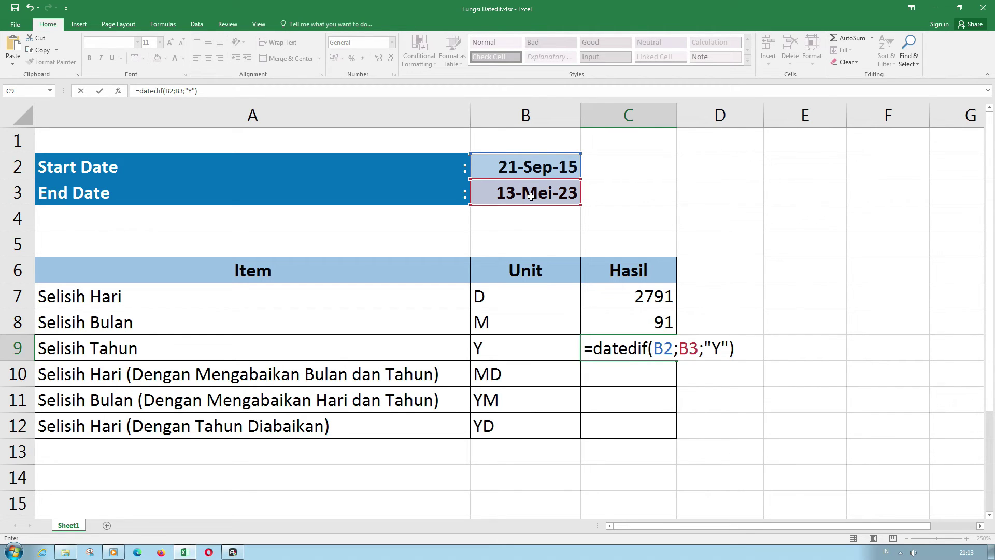
key("Return")
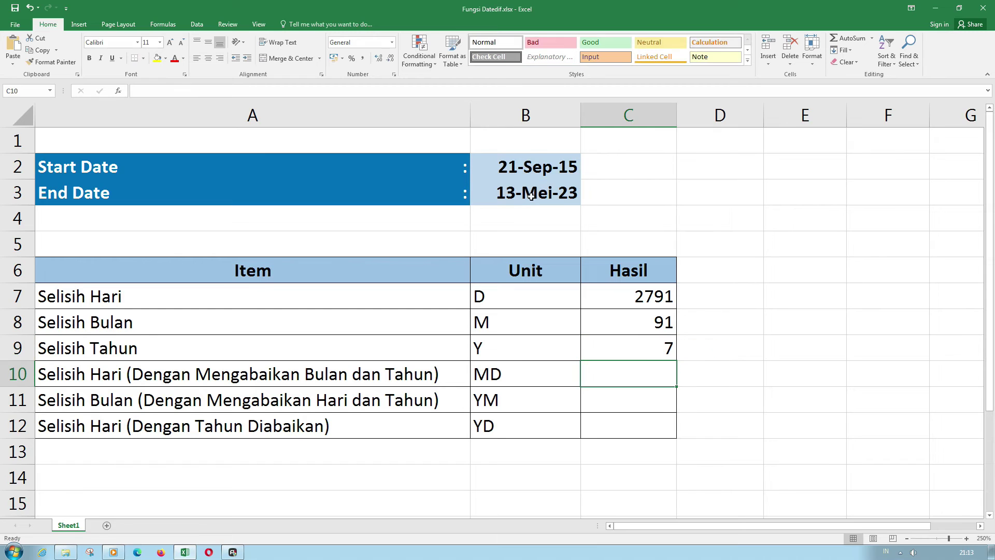
Step: Calculate Selisih Hari (Dengan Mengabaikan Bulan dan Tahun) in C10 with the formula =datedif(B2;B3;"MD")
left_click(557, 167)
left_click(553, 184, "ctrl")
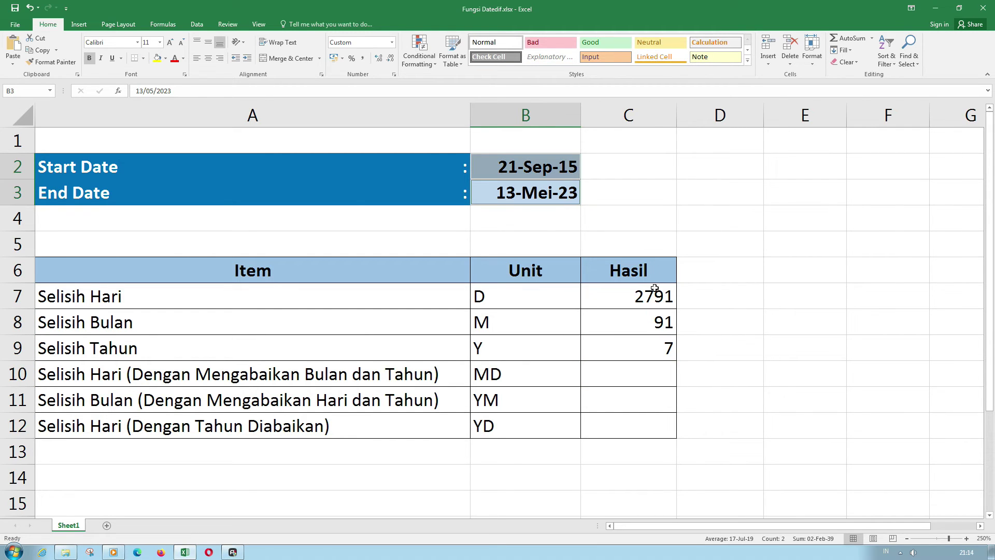
left_click(628, 374)
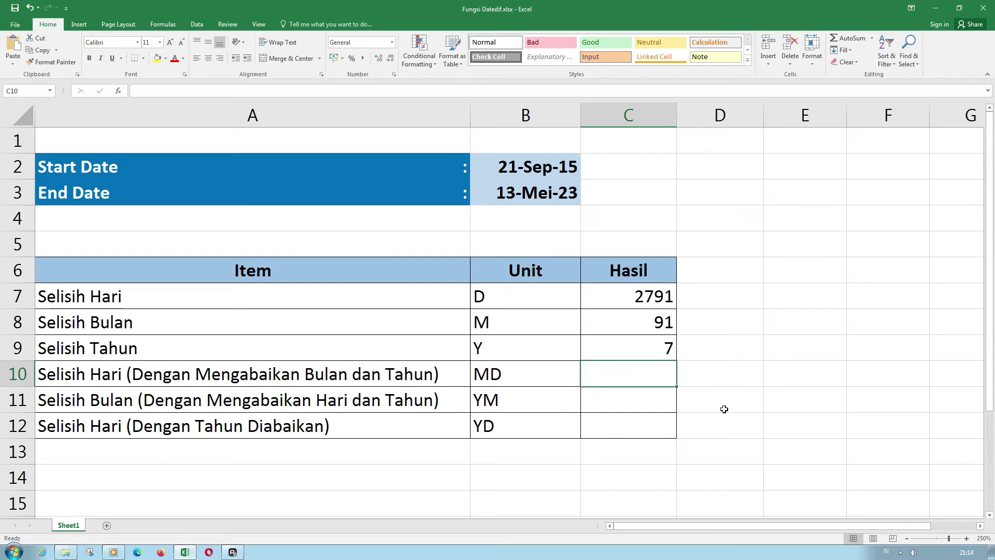
type("=")
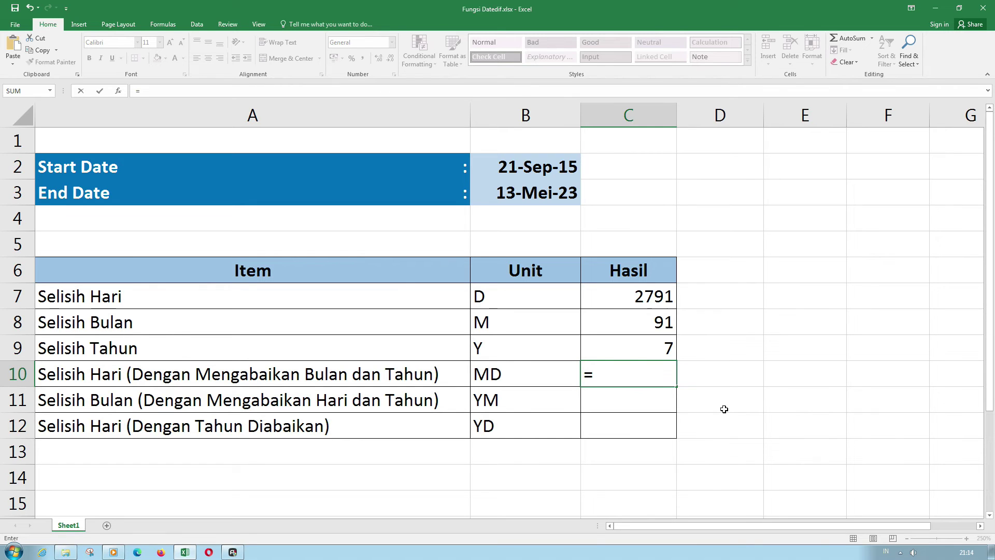
type("datedif(")
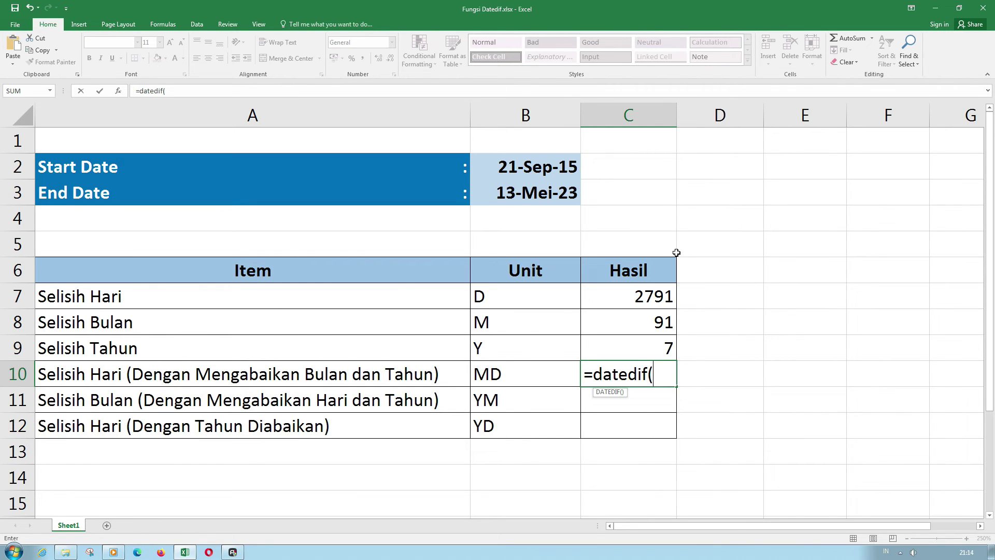
left_click(562, 178)
type(";")
left_click(562, 187)
type(";\"MD\")")
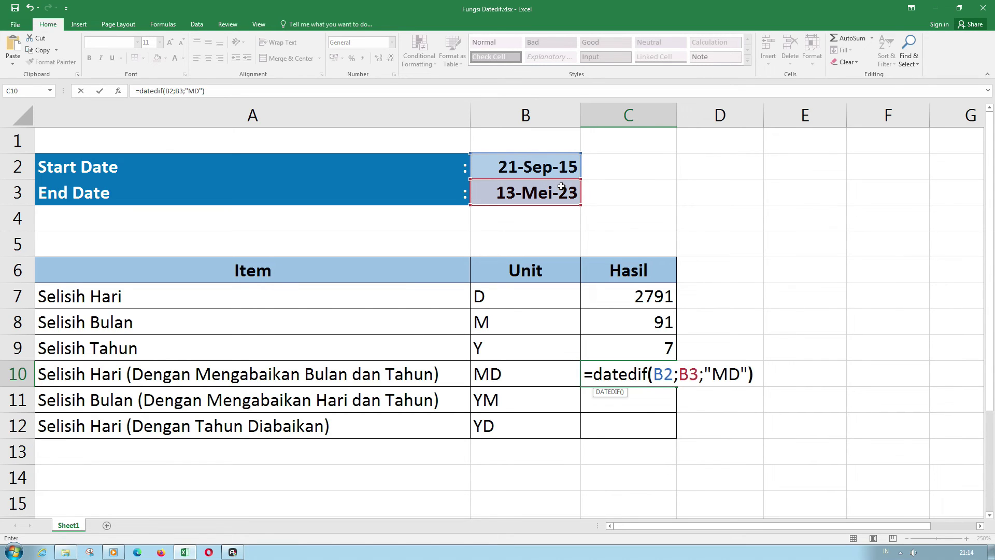
key("Return")
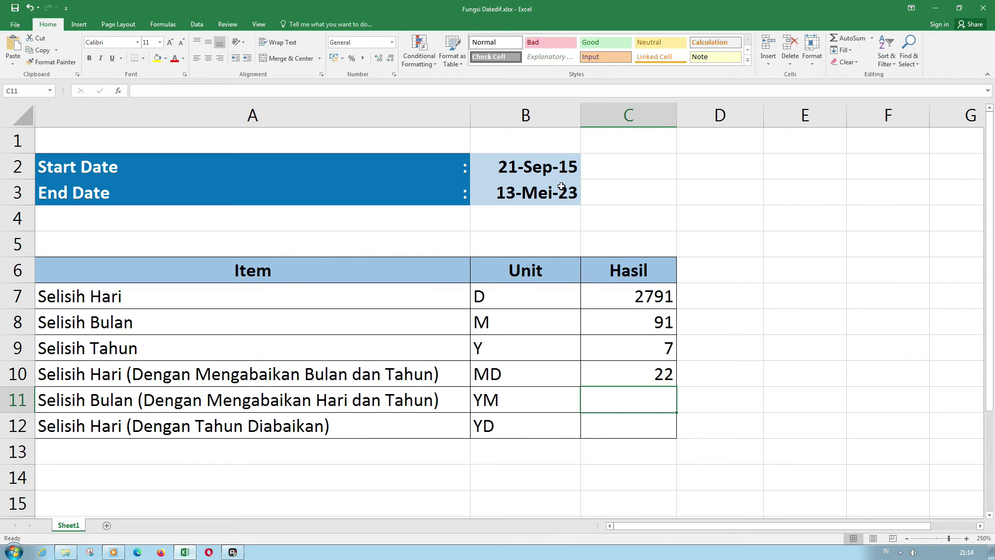
Step: Calculate Selisih Bulan (Dengan Mengabaikan Hari dan Tahun) in C11 with the formula =datedif(B2;B3;"YM")
type("=")
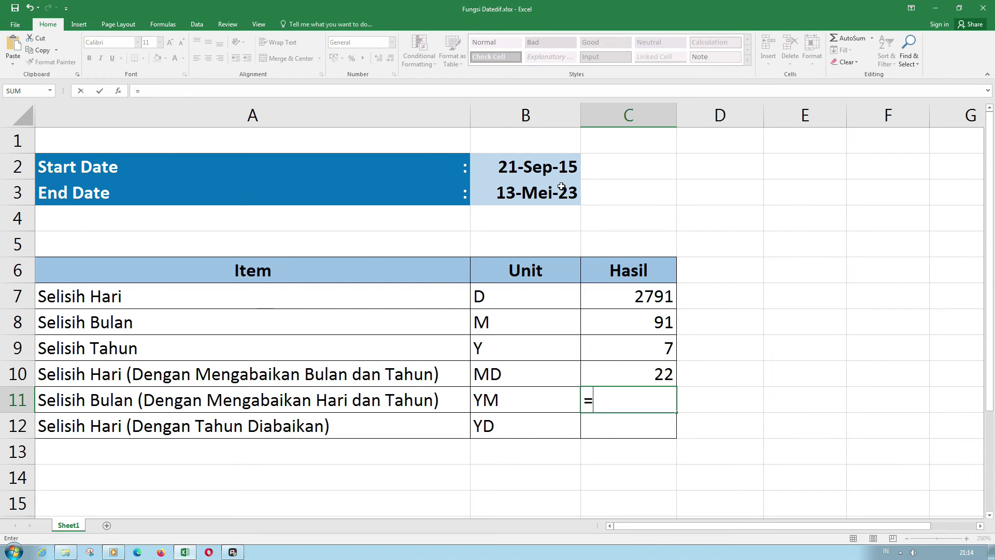
type("datedif")
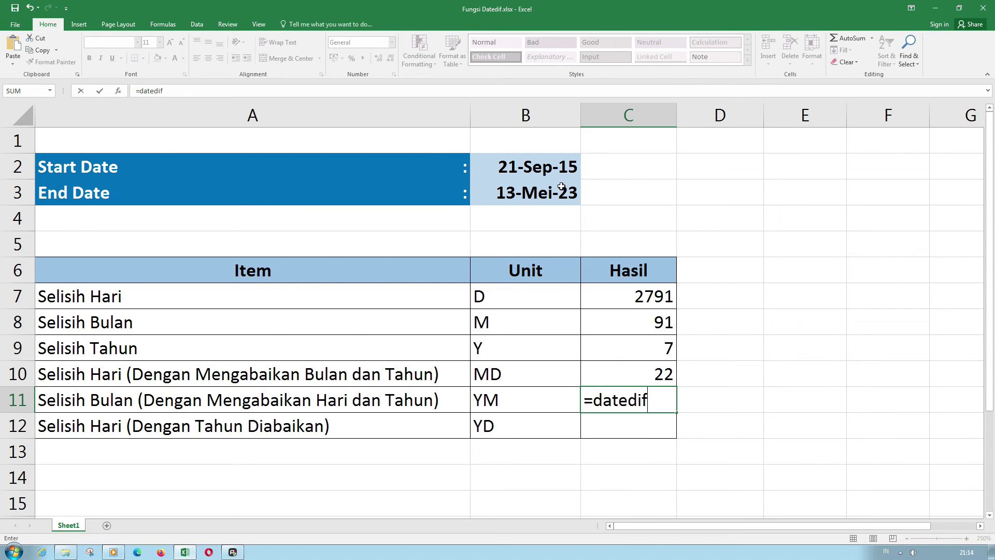
type("(")
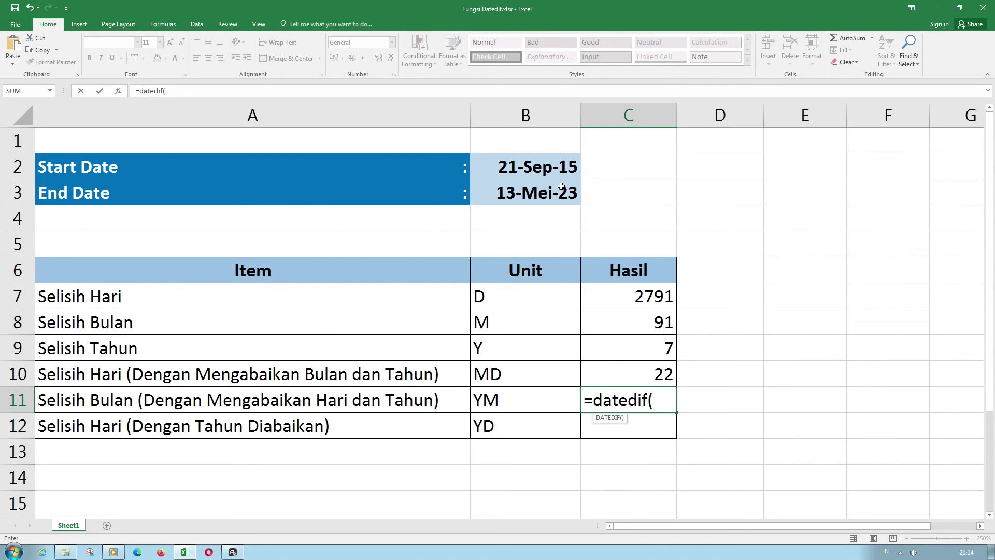
left_click(541, 168)
type(";")
left_click(540, 189)
type(";")
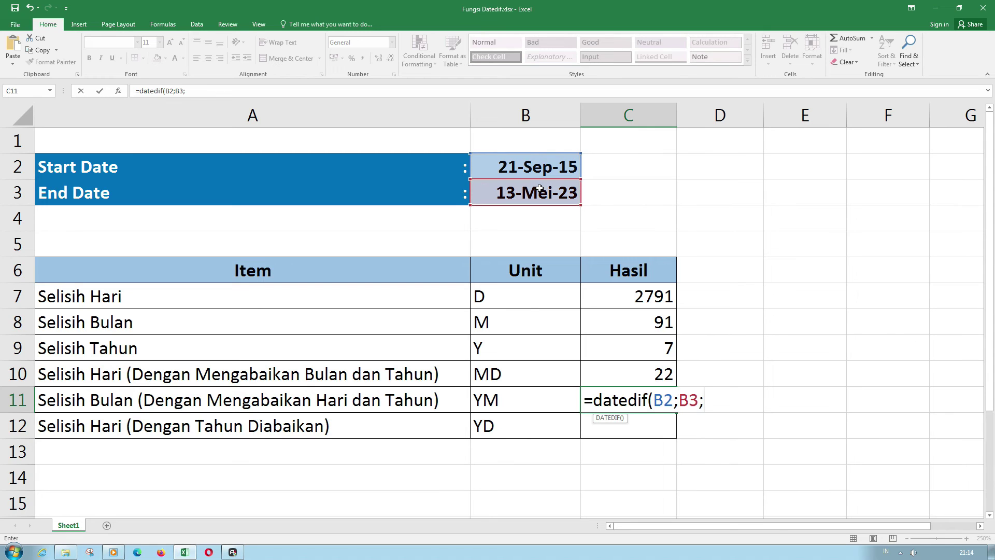
type("\"YM\")")
key("Return")
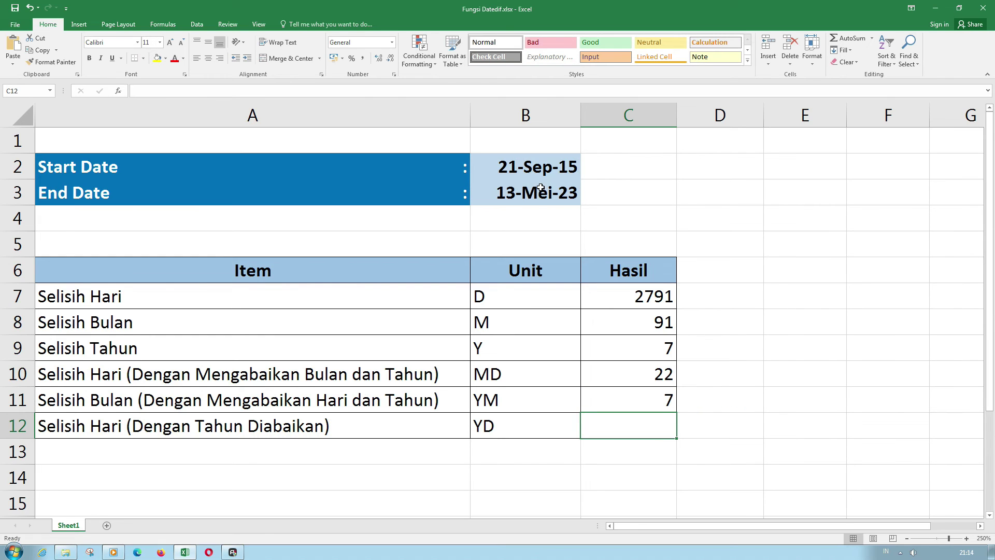
key("Up")
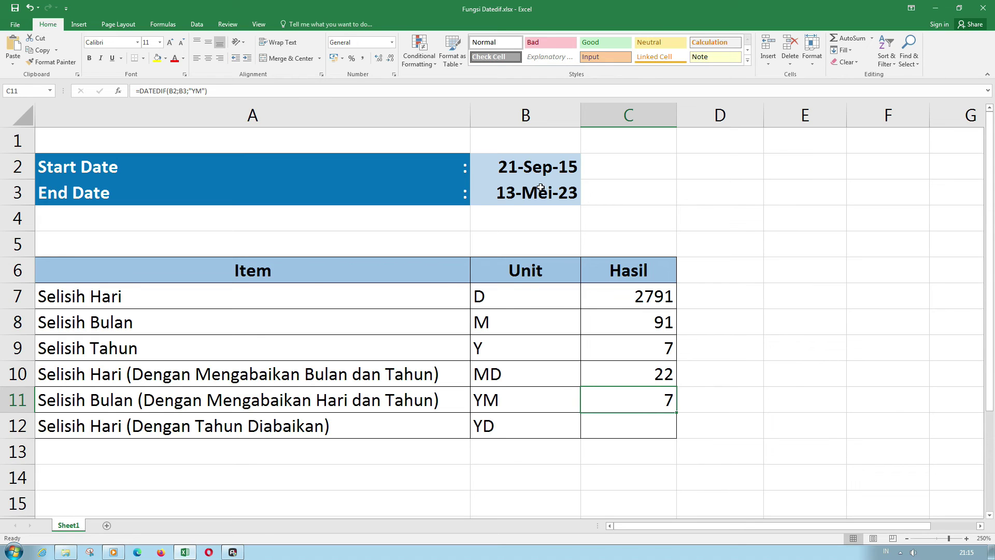
key("Down")
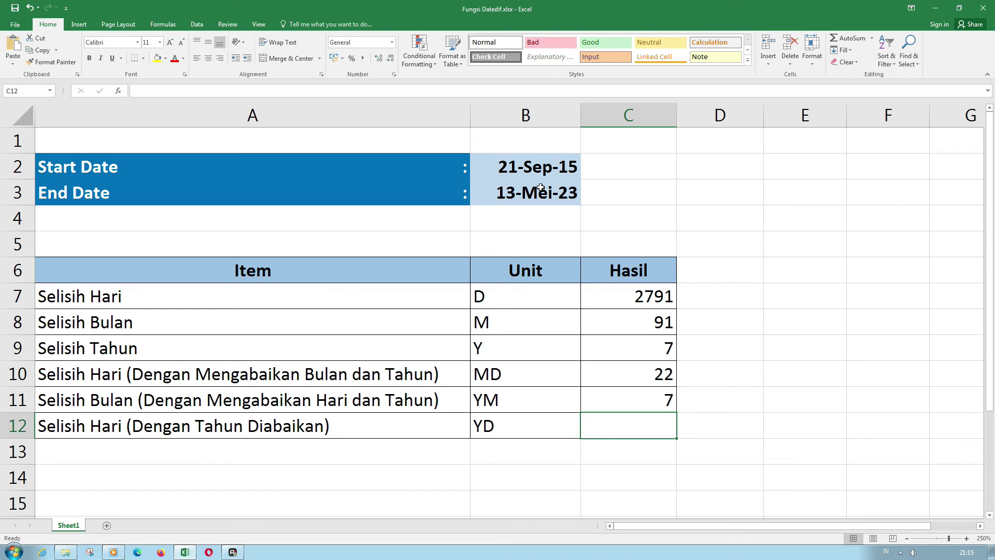
type("=")
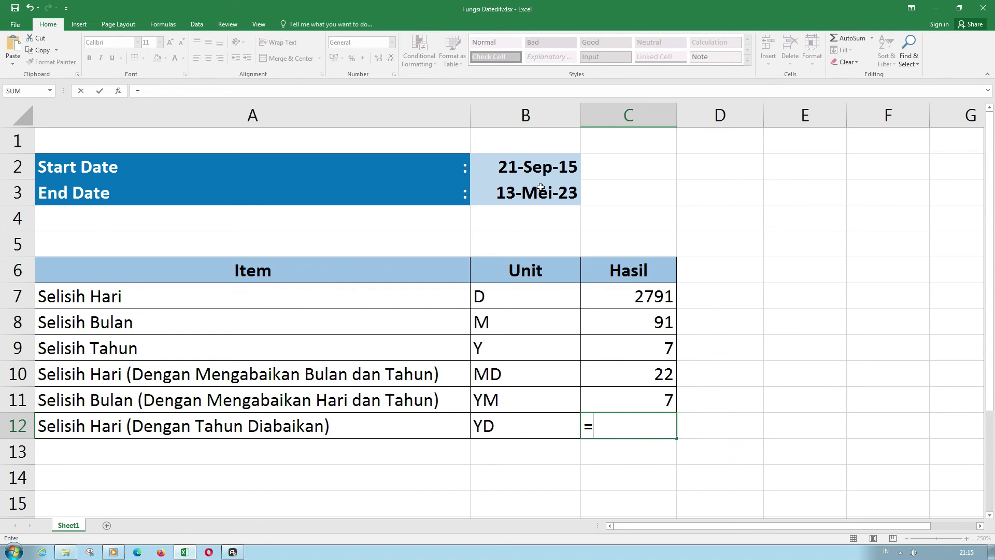
key("BackSpace")
key("Escape")
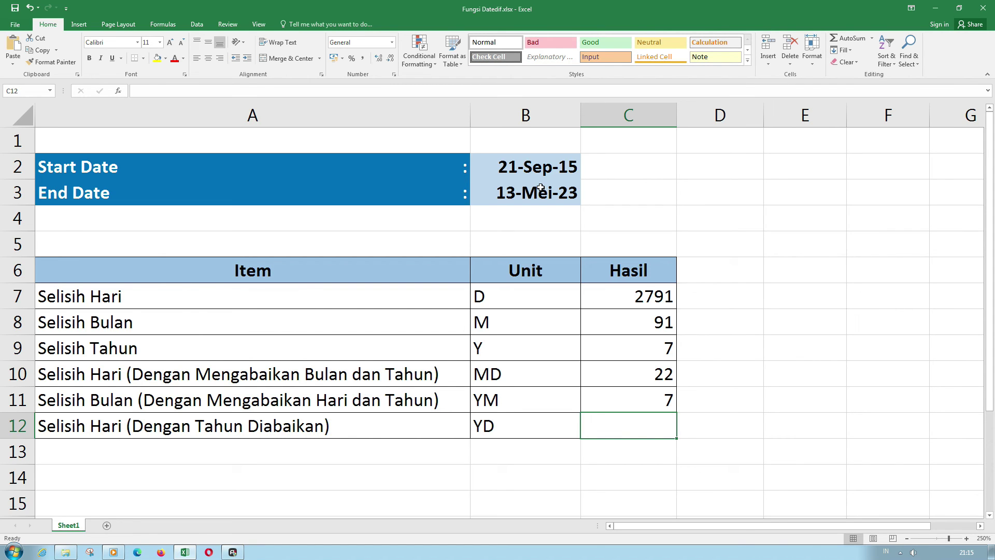
Step: Calculate Selisih Hari (Dengan Tahun Diabaikan) in C12 with the formula =datedif(B2;B3;"YD")
type("=date")
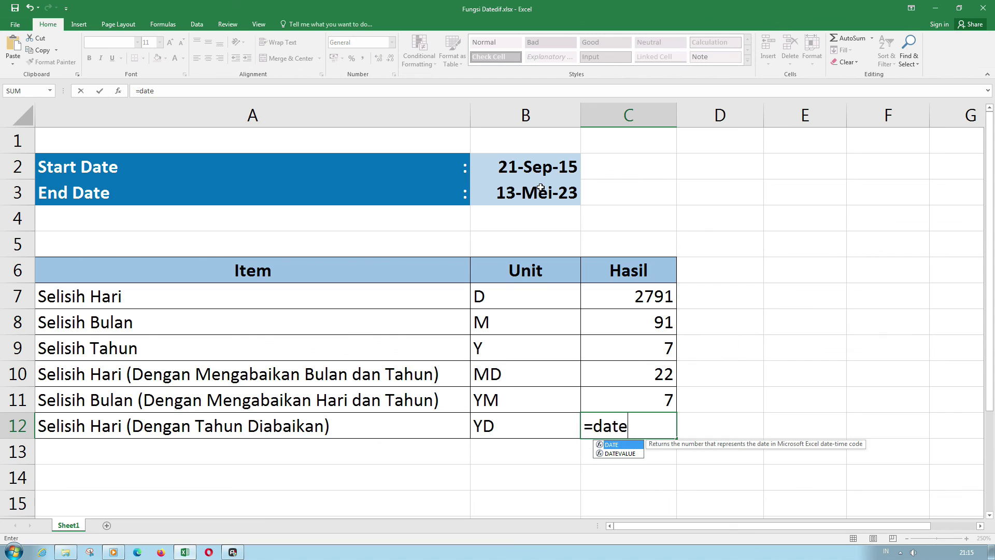
type("dif(")
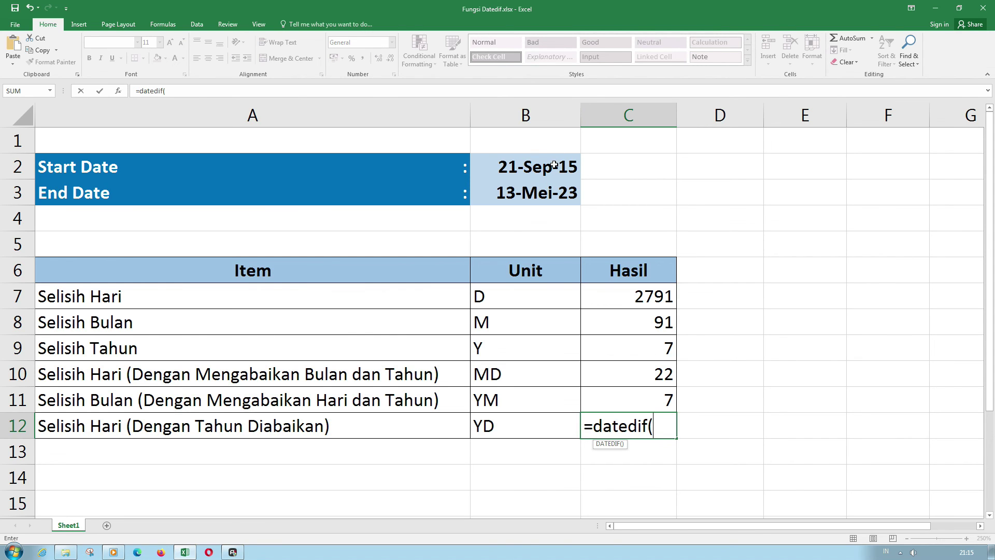
left_click(555, 165)
type(";")
left_click(552, 186)
type(";\"")
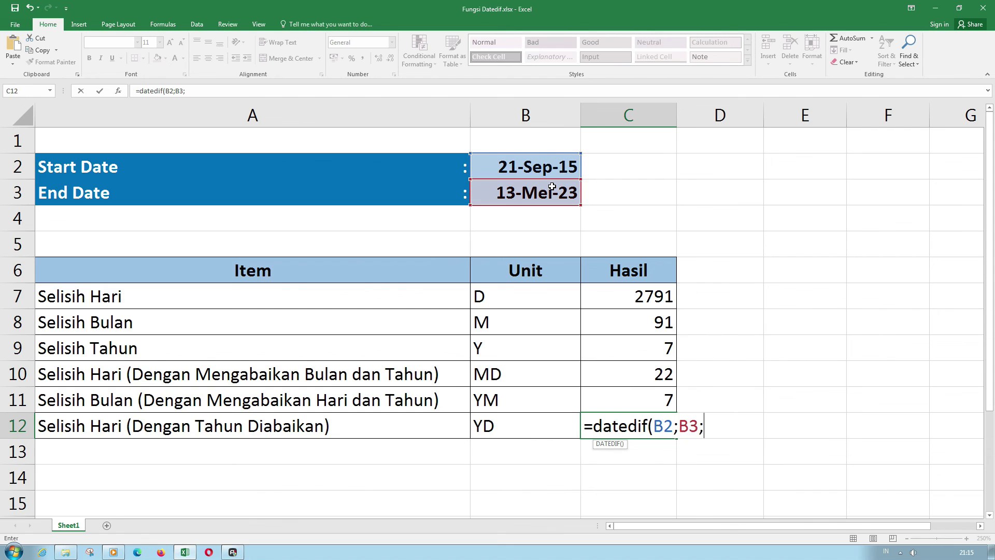
type("YD\")")
key("Return")
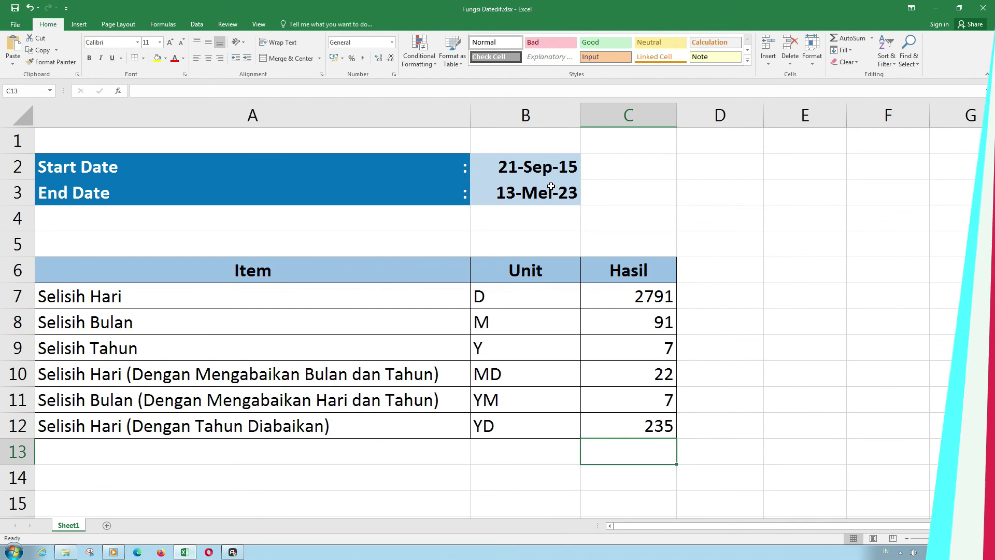